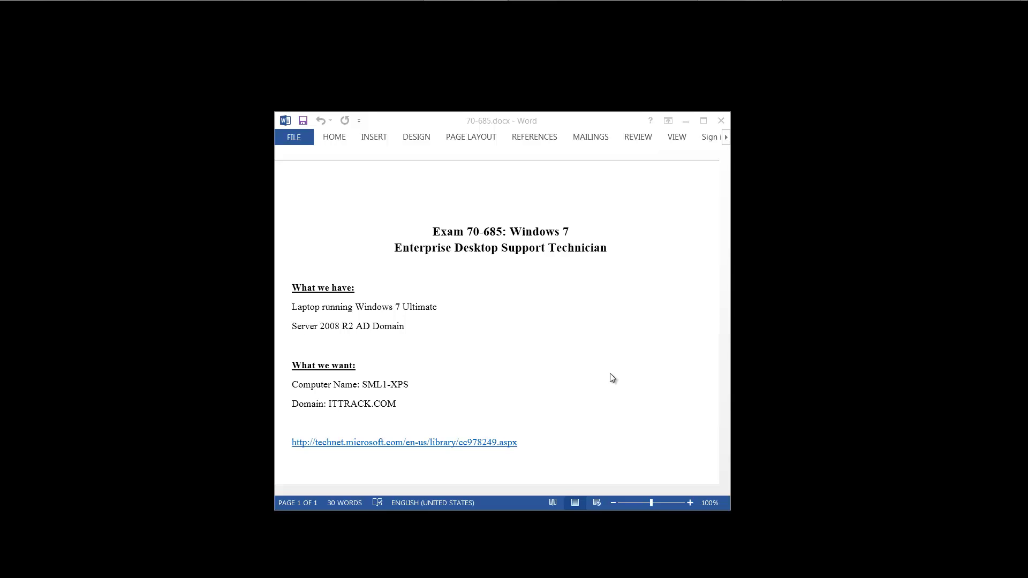
Bring up the laptop's System page, which shows computer name MD in WORKGROUP
mouse_move(465, 5)
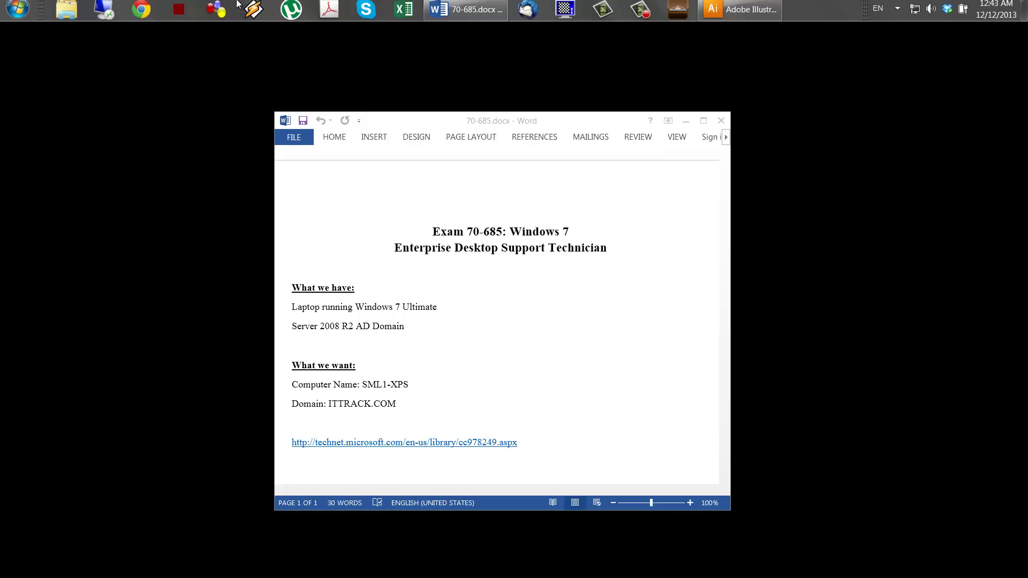
left_click(17, 13)
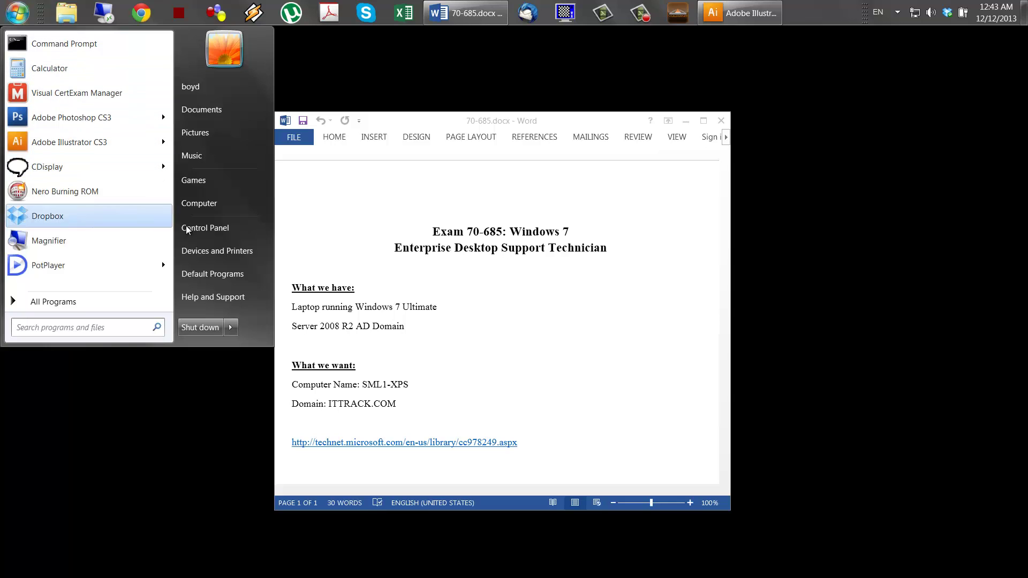
right_click(227, 207)
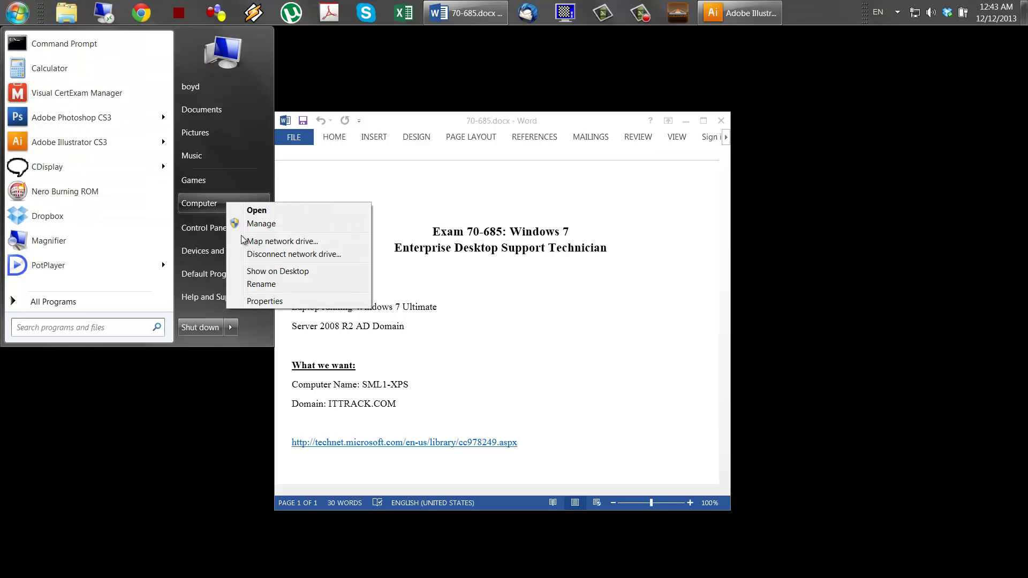
left_click(258, 302)
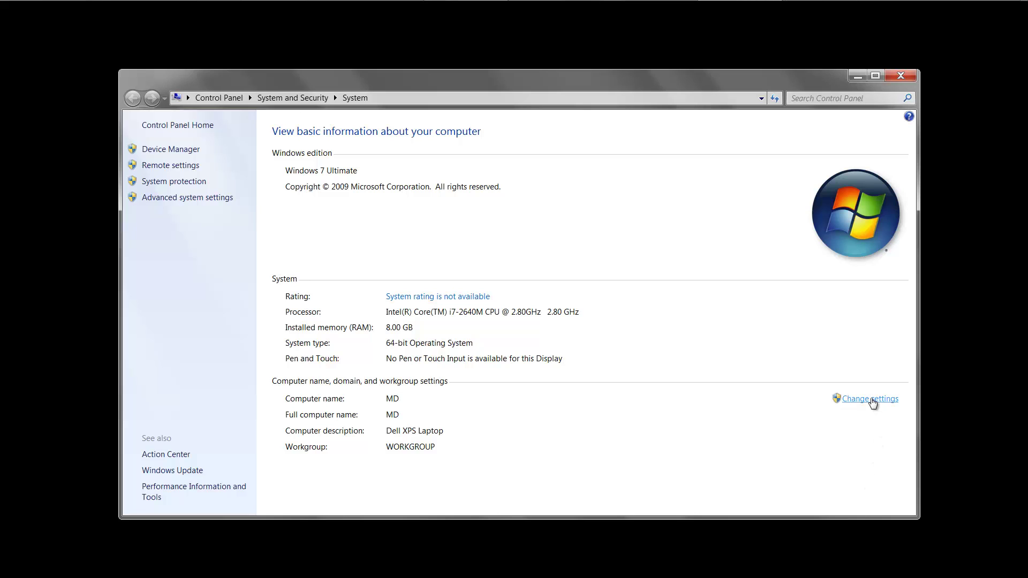
Enter computer name SML1-XPS and domain ITTRACK.COM in the name-change dialog
left_click(870, 399)
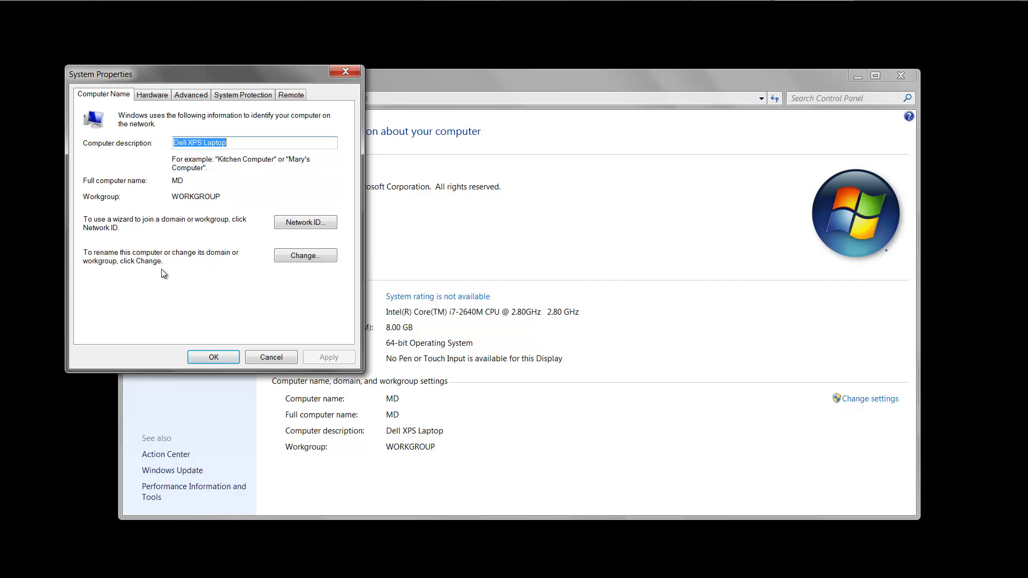
left_click(306, 256)
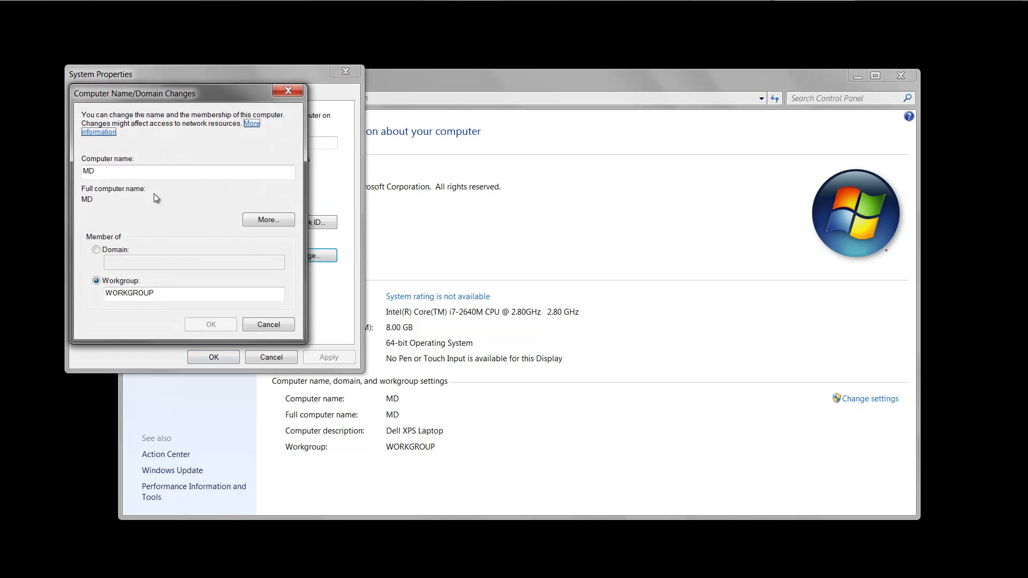
key("Tab")
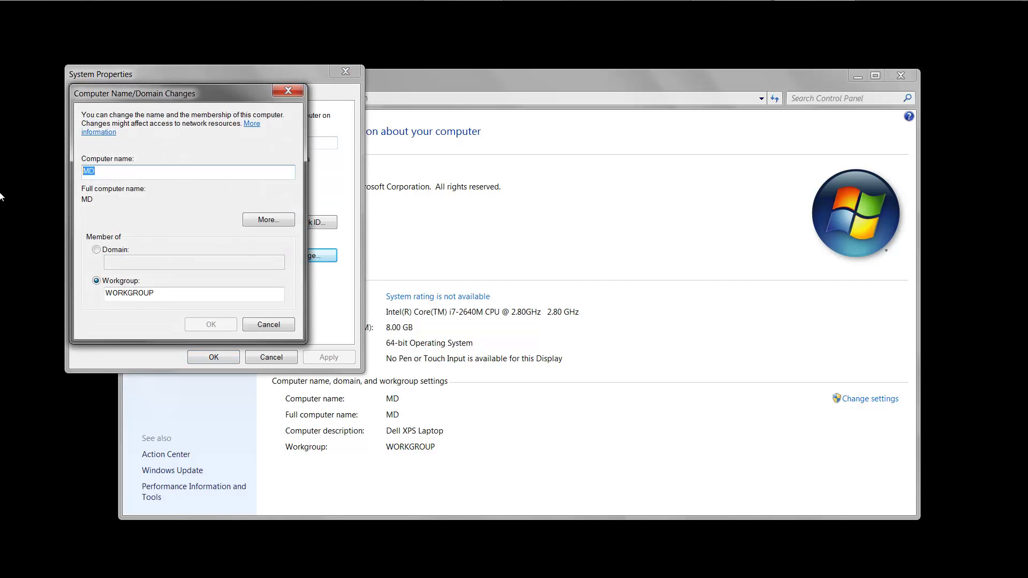
type("SML")
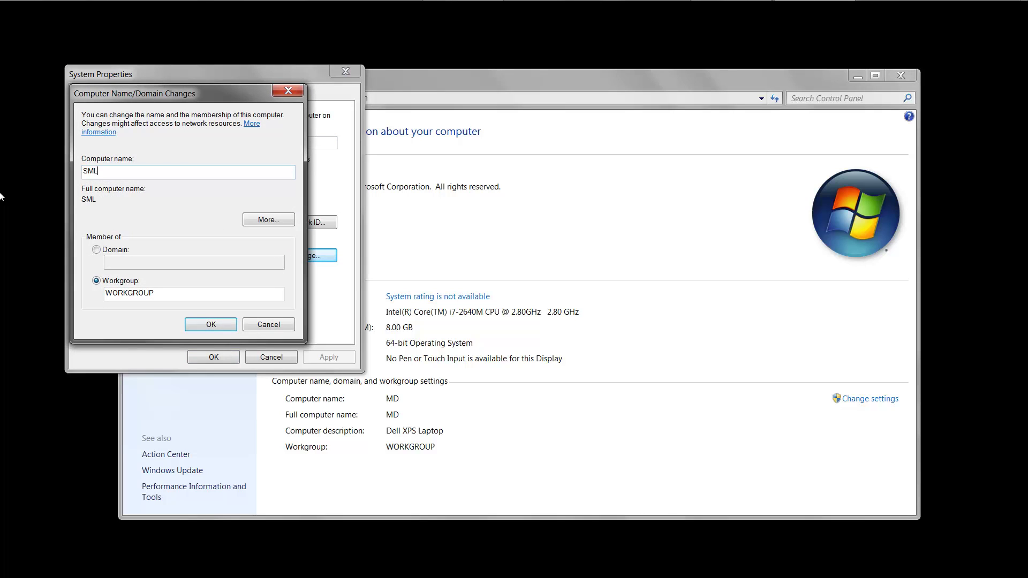
type("1-XPS")
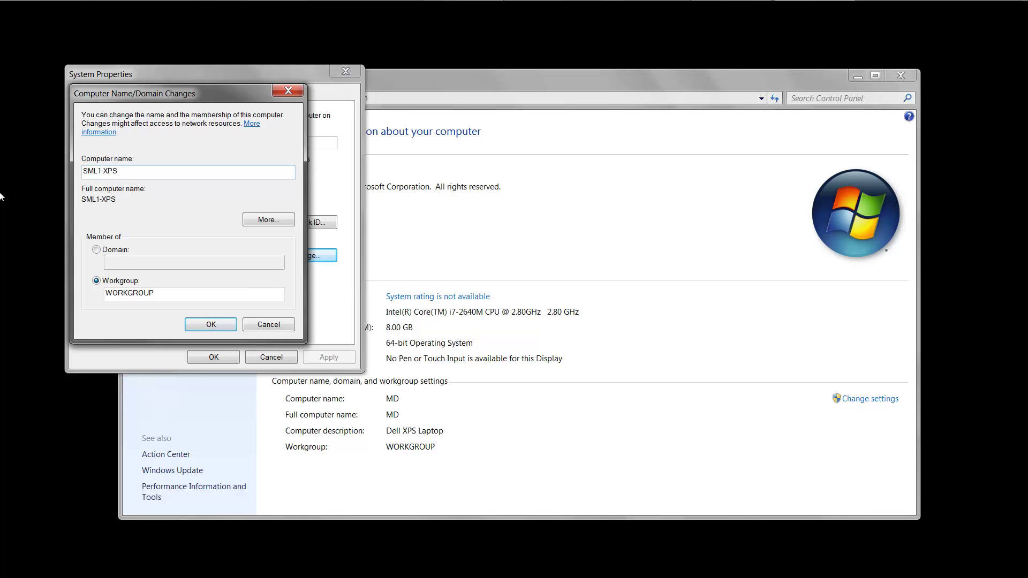
left_click(114, 250)
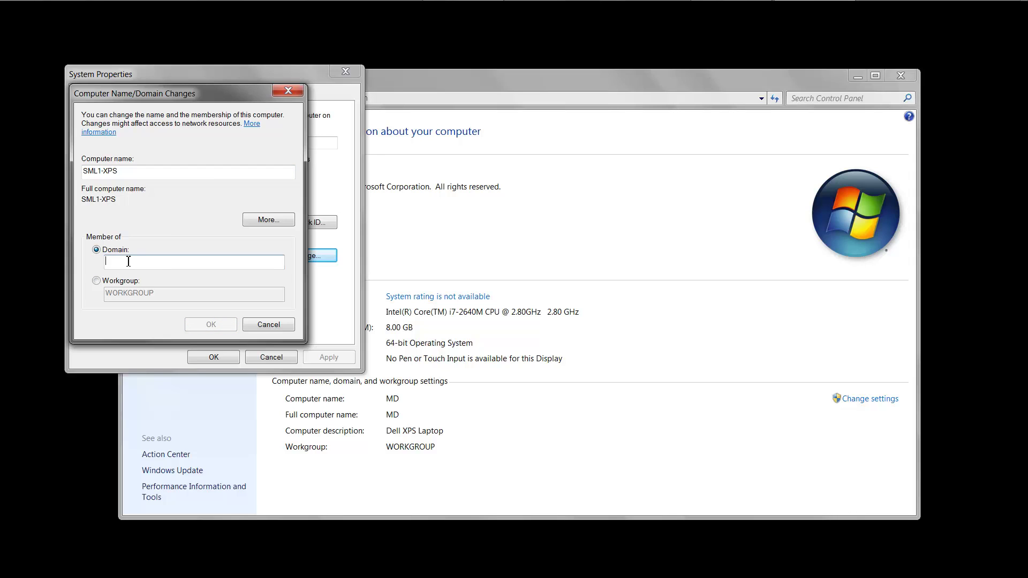
type("ITTRACK.COM")
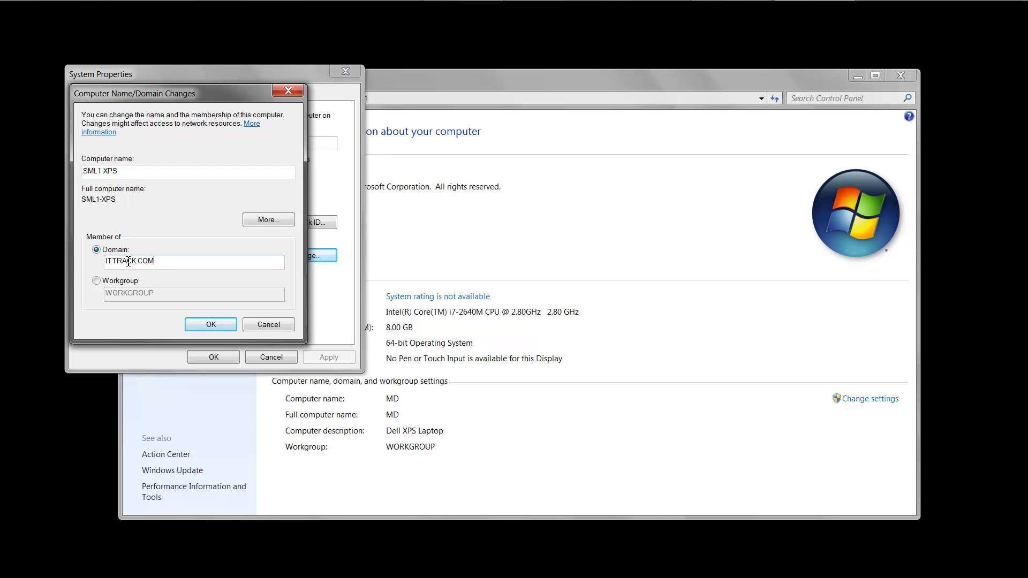
Submit, then cancel the credentials prompt and close System Properties without changes
left_click(204, 323)
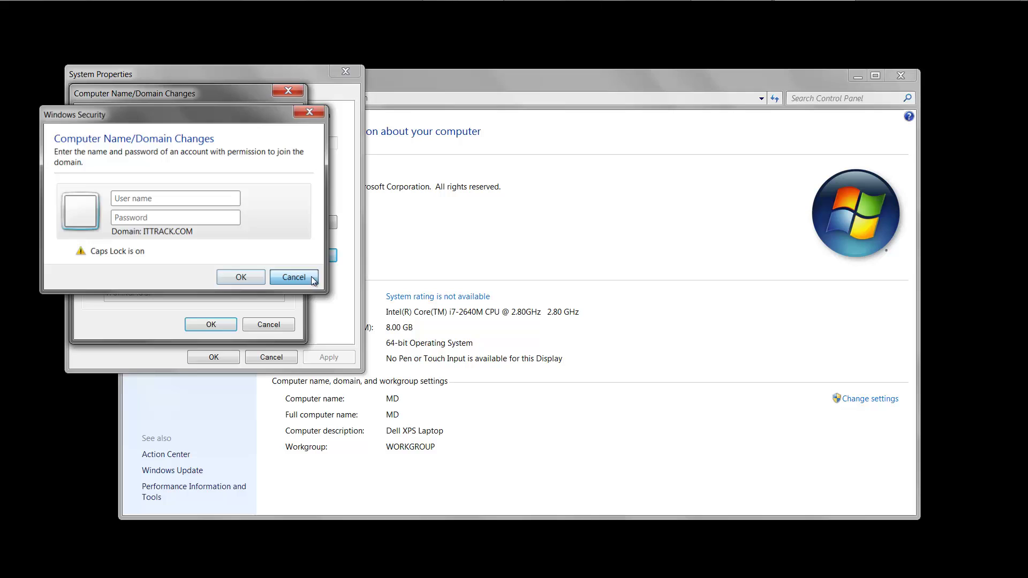
left_click(294, 277)
left_click(269, 322)
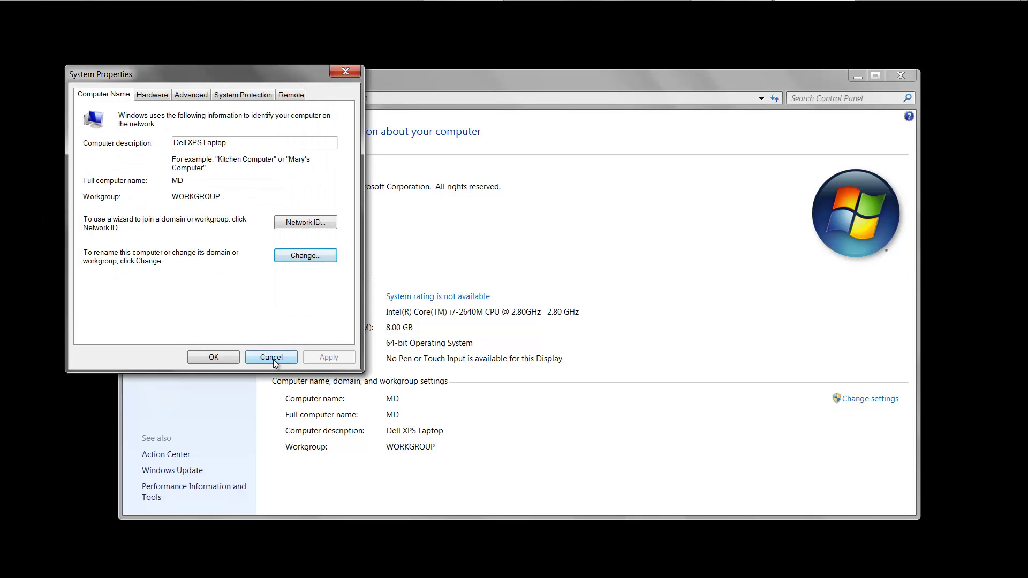
left_click(272, 358)
Close the System window to get back to the Word notes
left_click(901, 78)
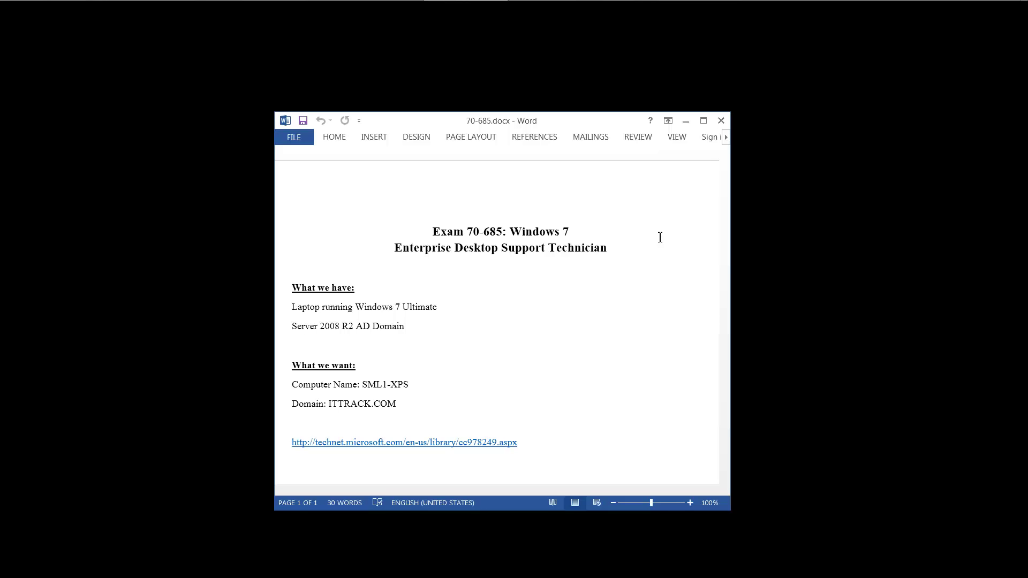
Launch MSTSC.EXE from Run and connect to the server ITTRACK-DC1
key("super+r")
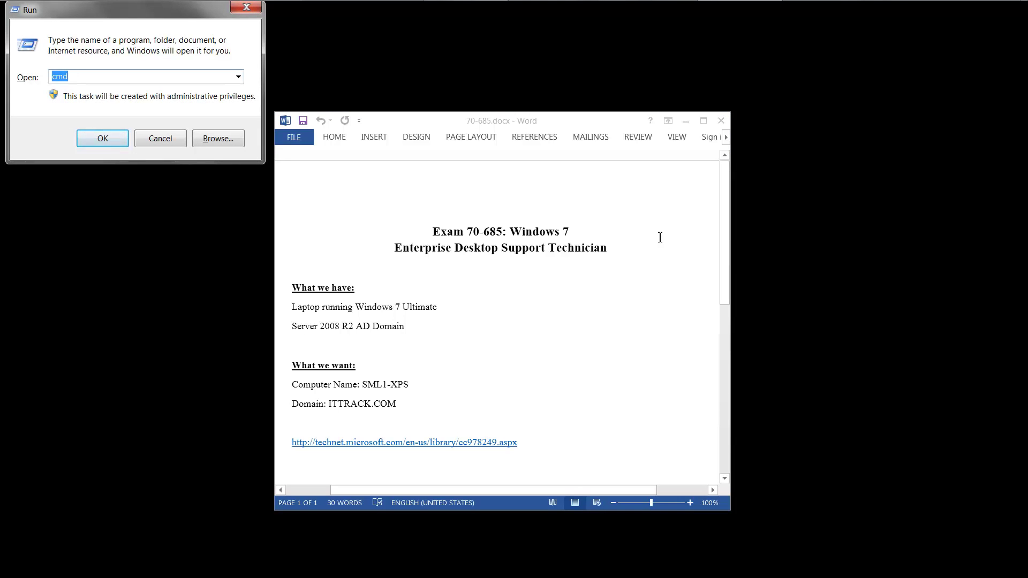
type("MSTSC.")
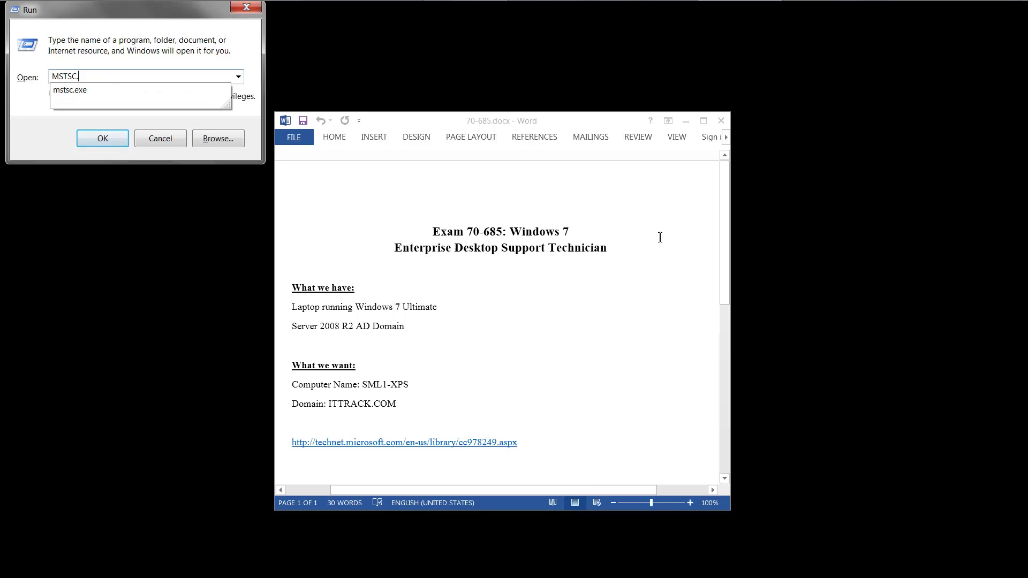
type("EXE")
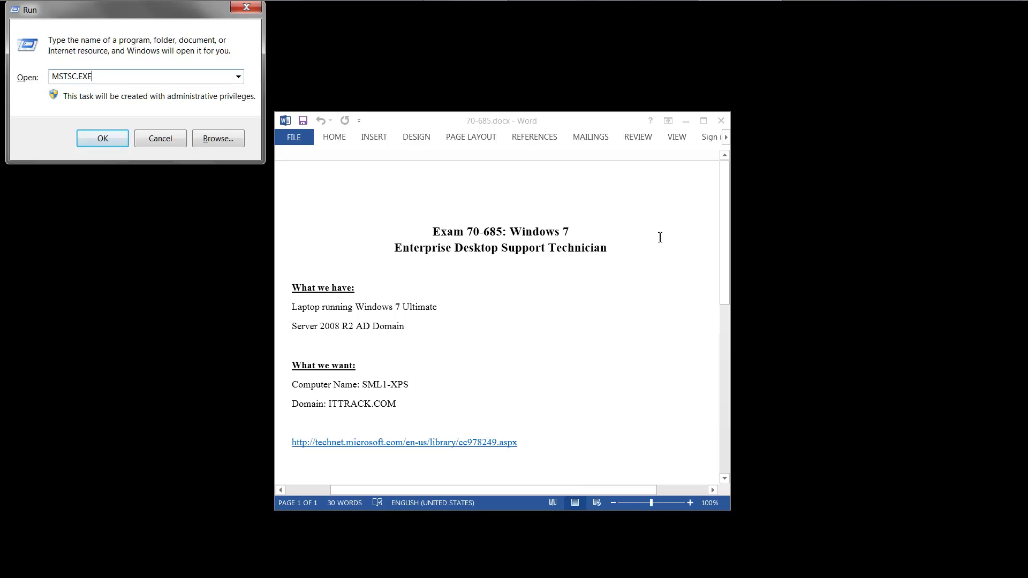
key("Return")
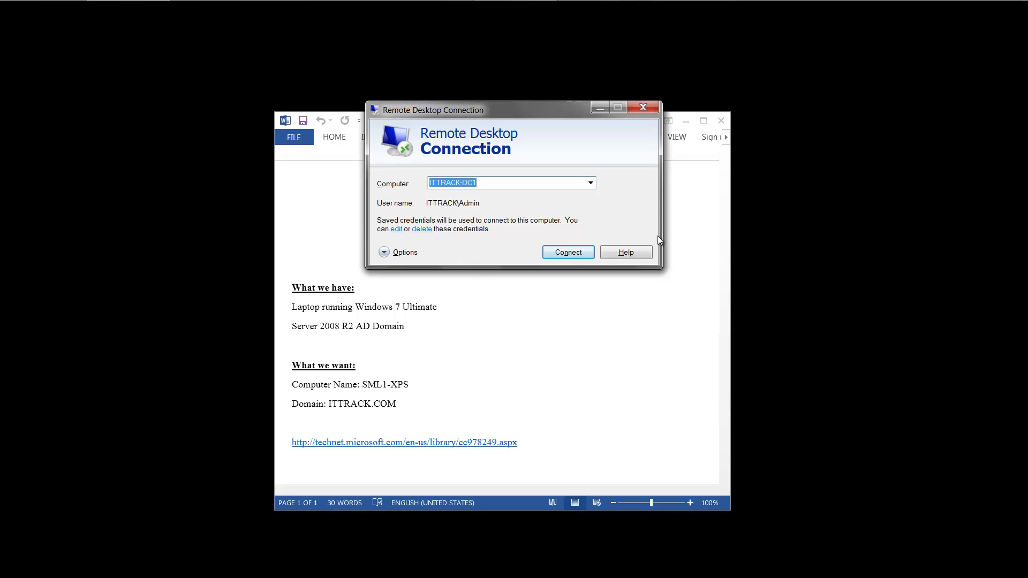
key("Return")
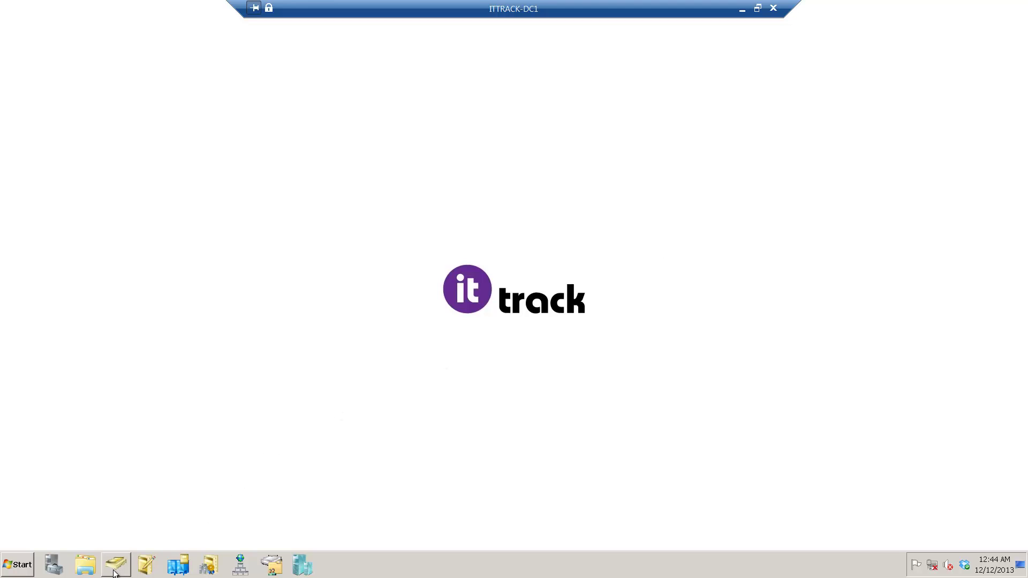
Launch Active Directory Users and Computers from the server's taskbar
left_click(114, 565)
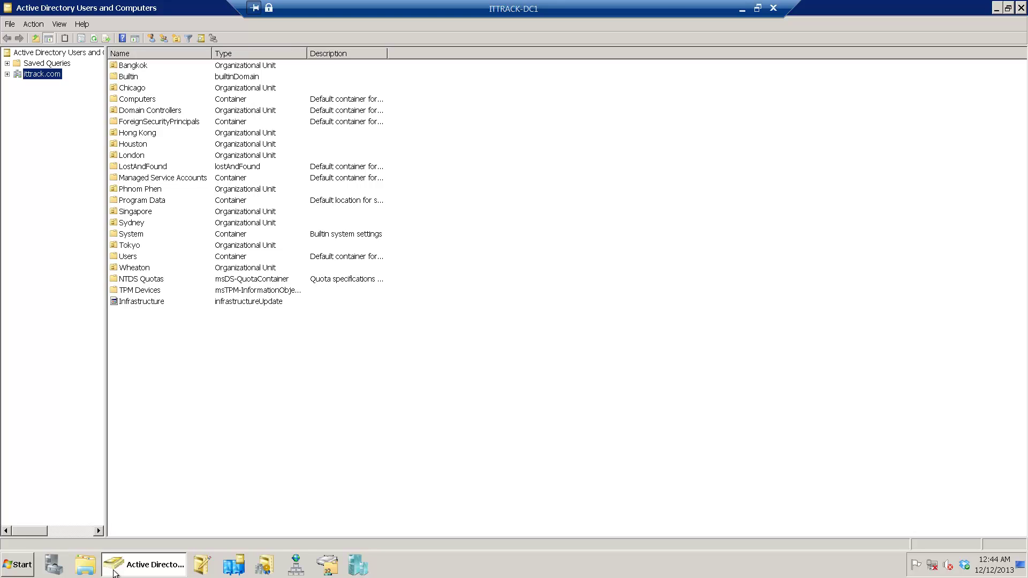
Expand ittrack.com and view its empty Computers container
left_click(6, 75)
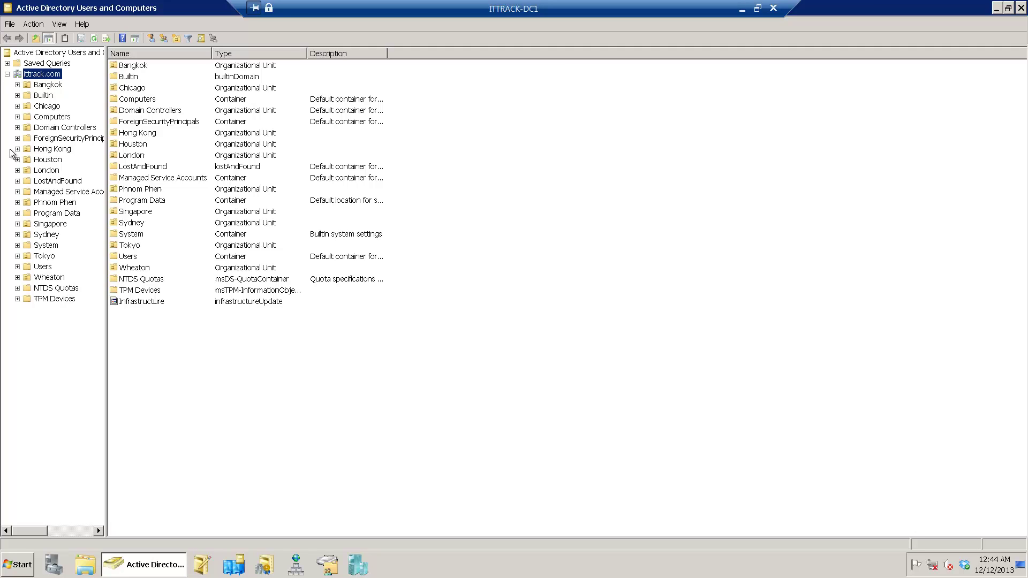
left_click(54, 118)
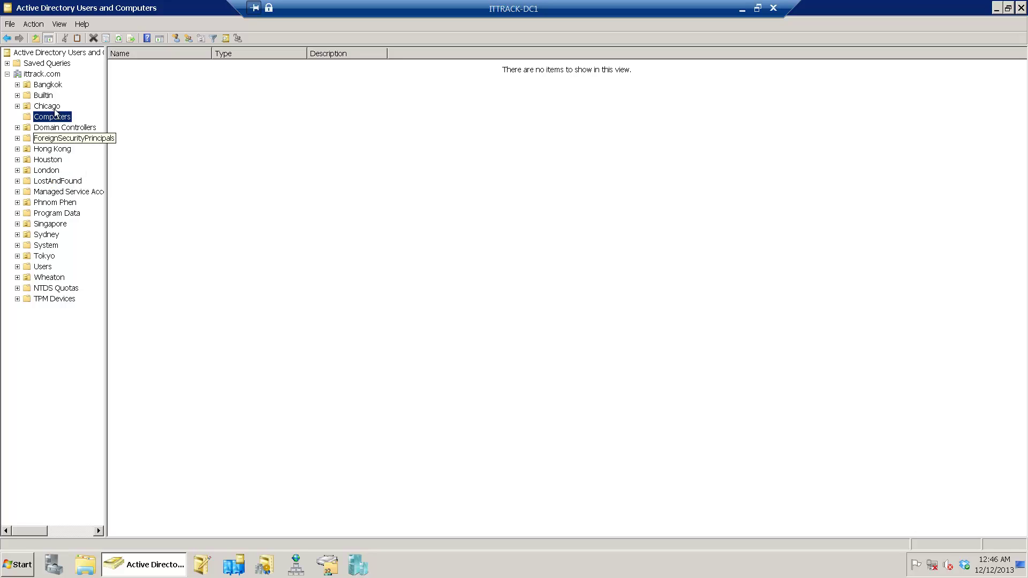
Expand Bangkok > Ratchada, glance at Computers, and settle on the empty Laptops OU
left_click(17, 85)
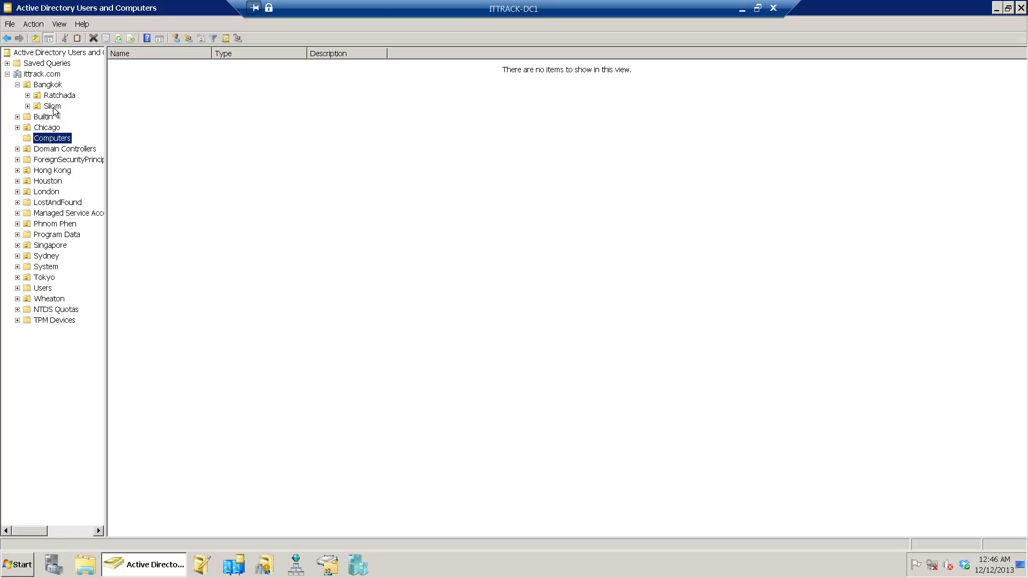
left_click(27, 95)
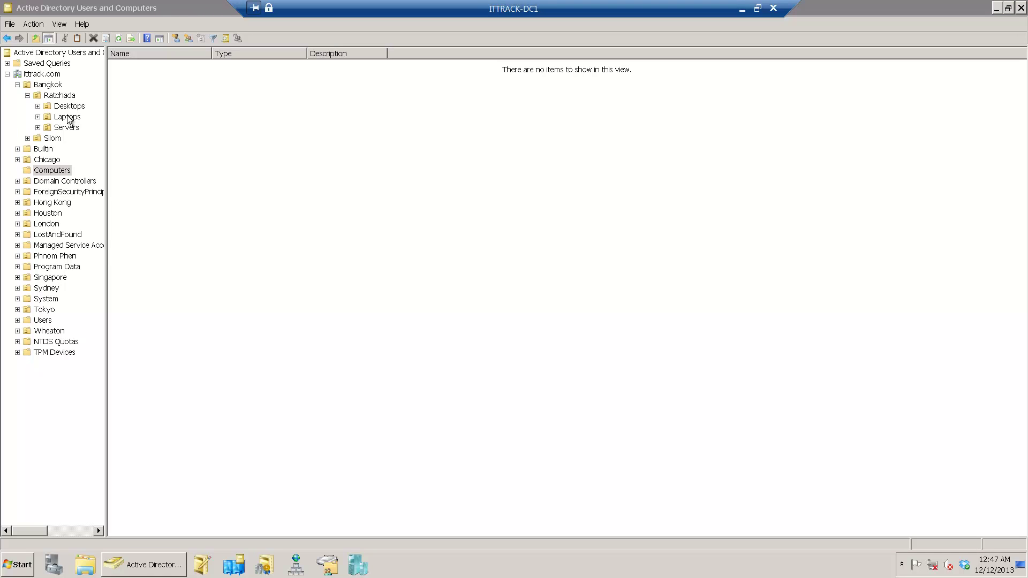
left_click(67, 117)
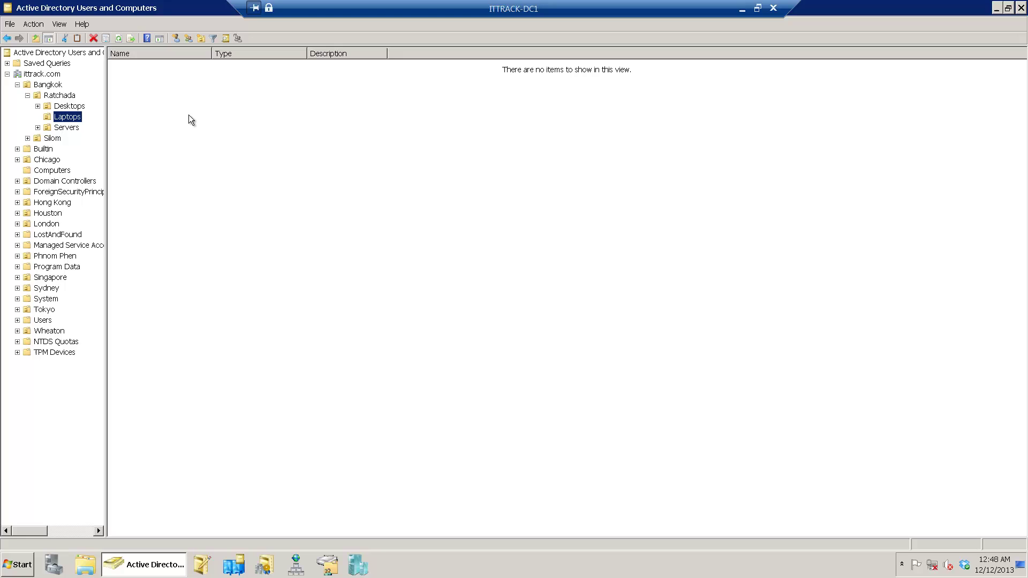
left_click(57, 171)
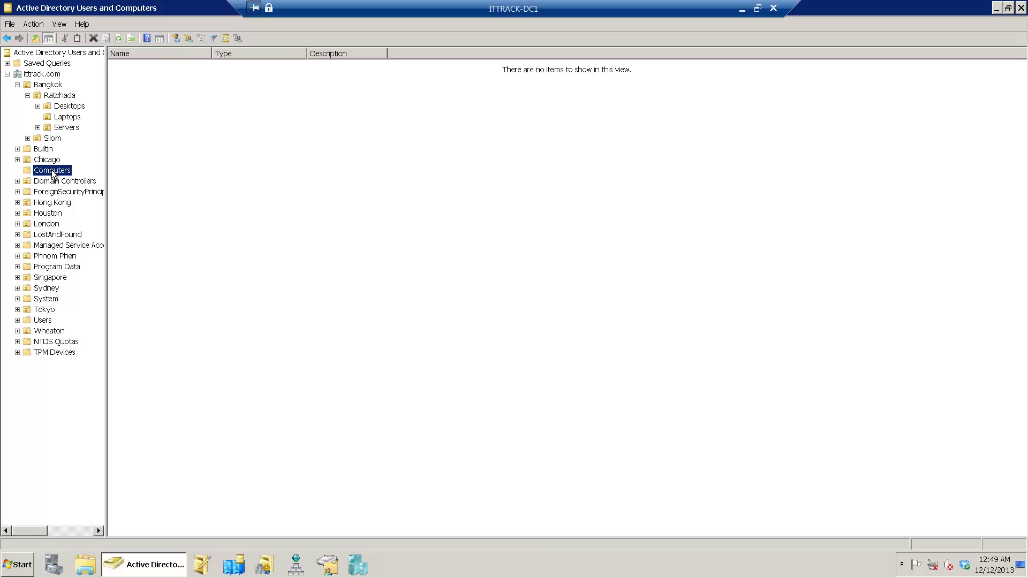
left_click(70, 117)
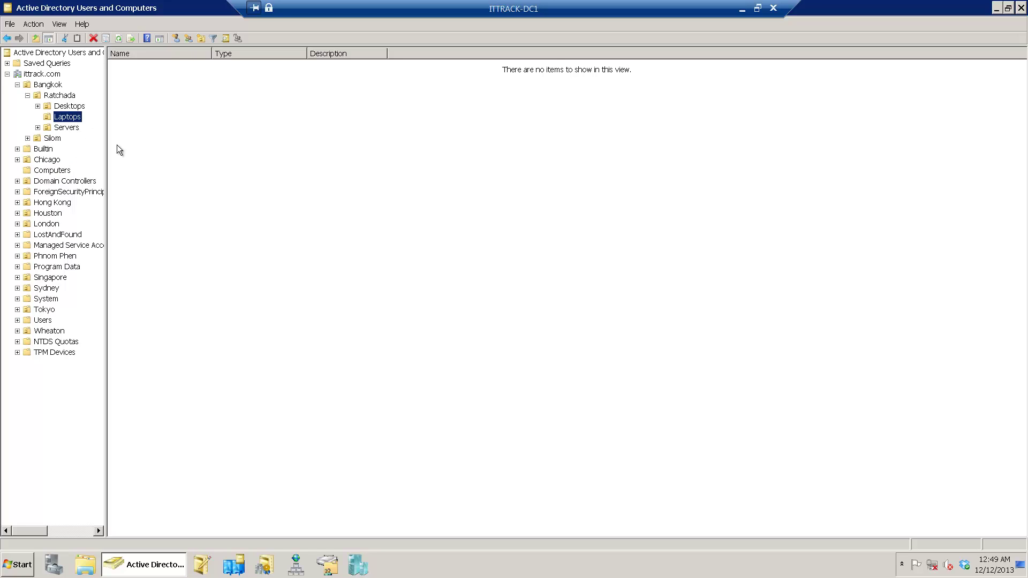
Create a new computer account named SML1-XPS in the Laptops OU
right_click(151, 109)
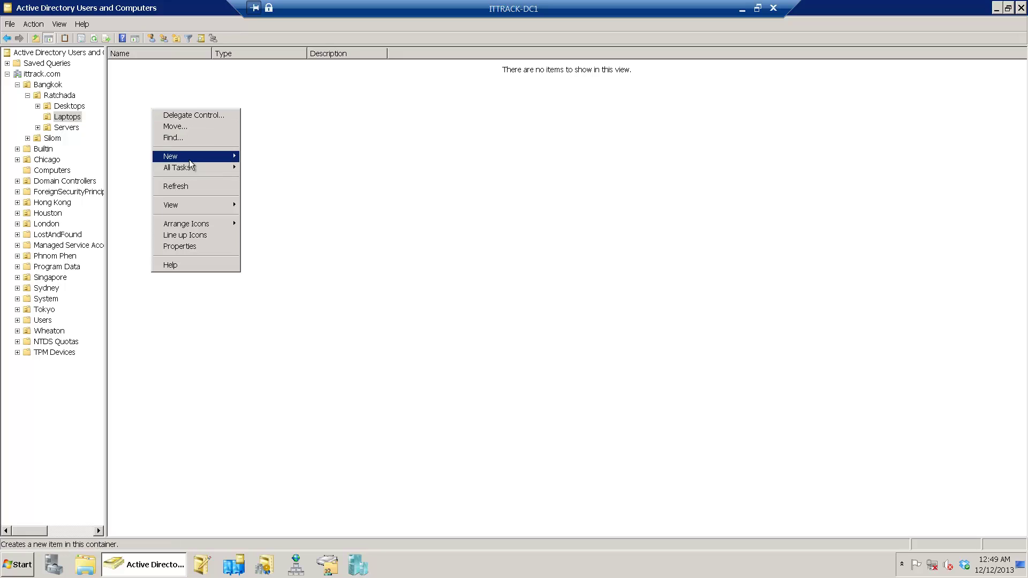
mouse_move(201, 159)
left_click(274, 156)
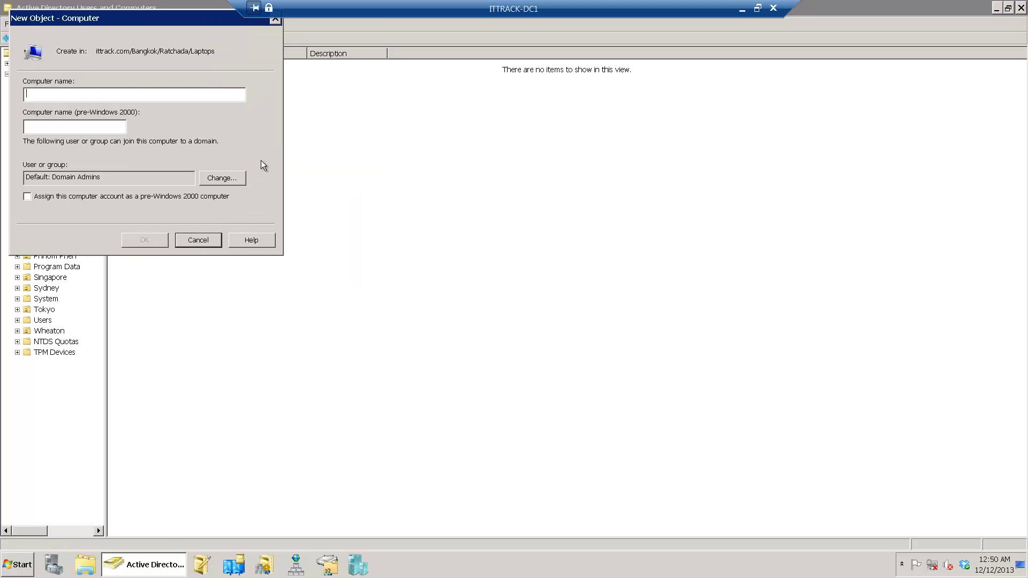
type("SML")
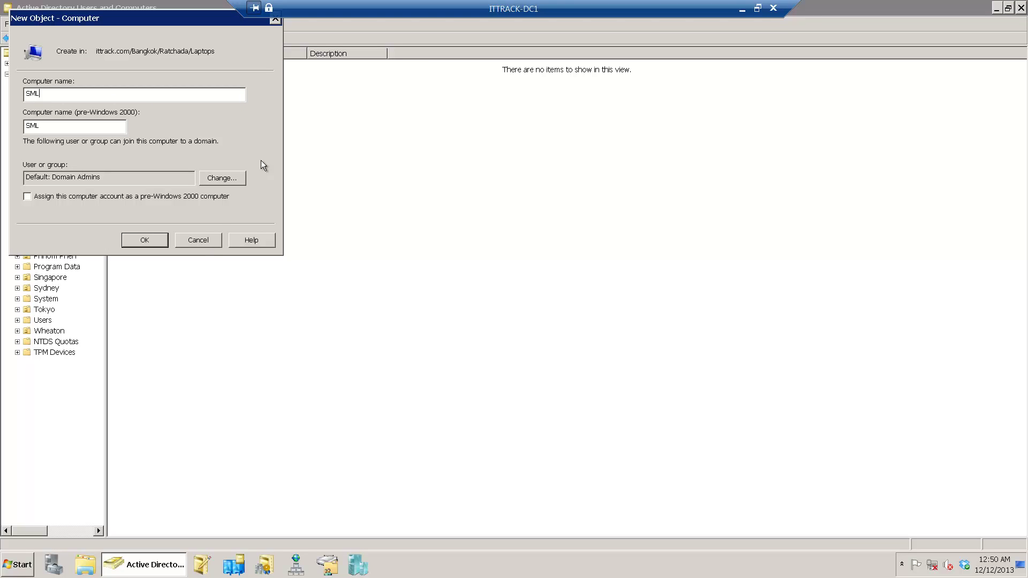
type("1-XPS")
left_click(151, 245)
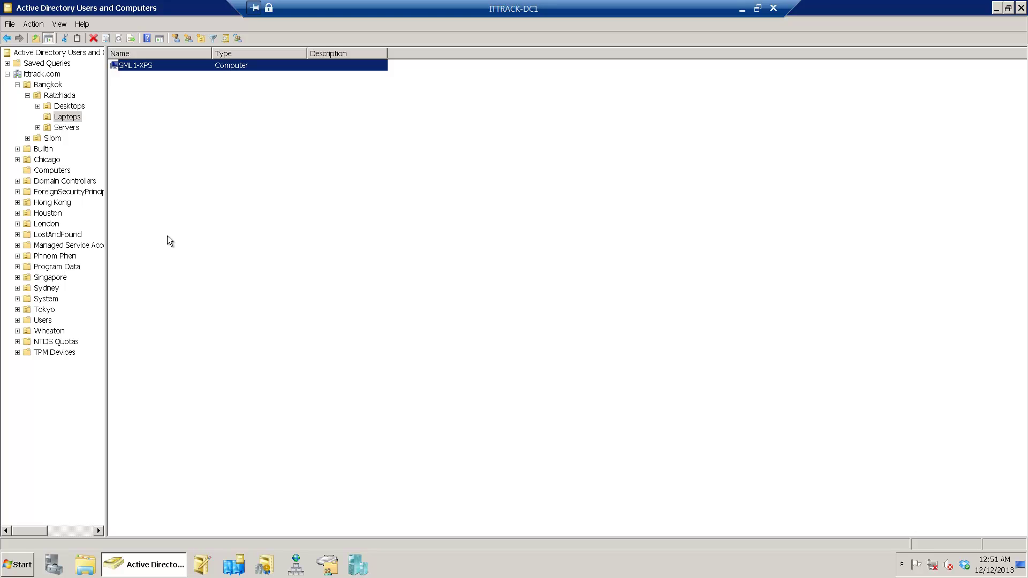
Minimize the server session and reopen the laptop's System page showing MD in WORKGROUP
left_click(742, 11)
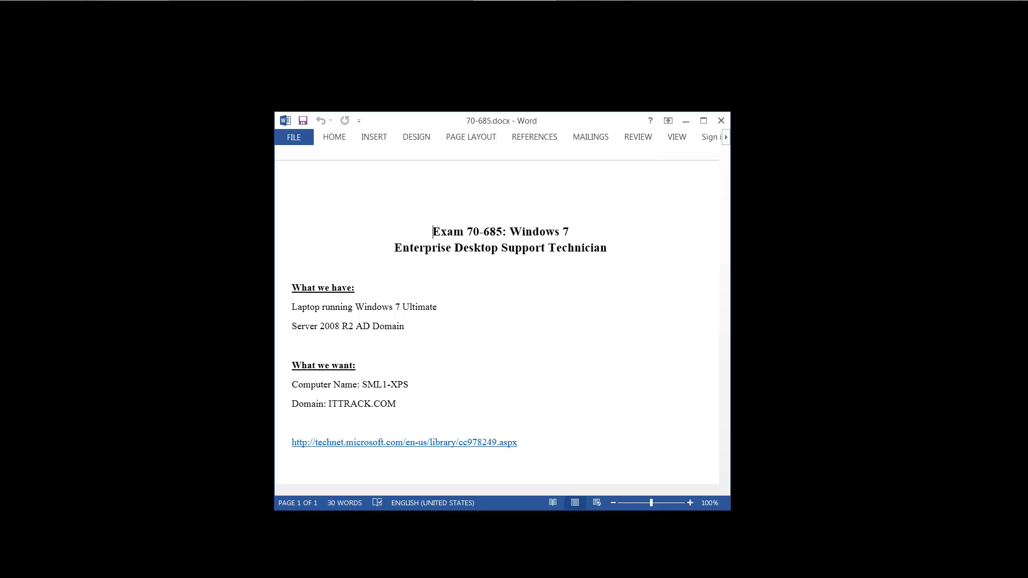
left_click(19, 13)
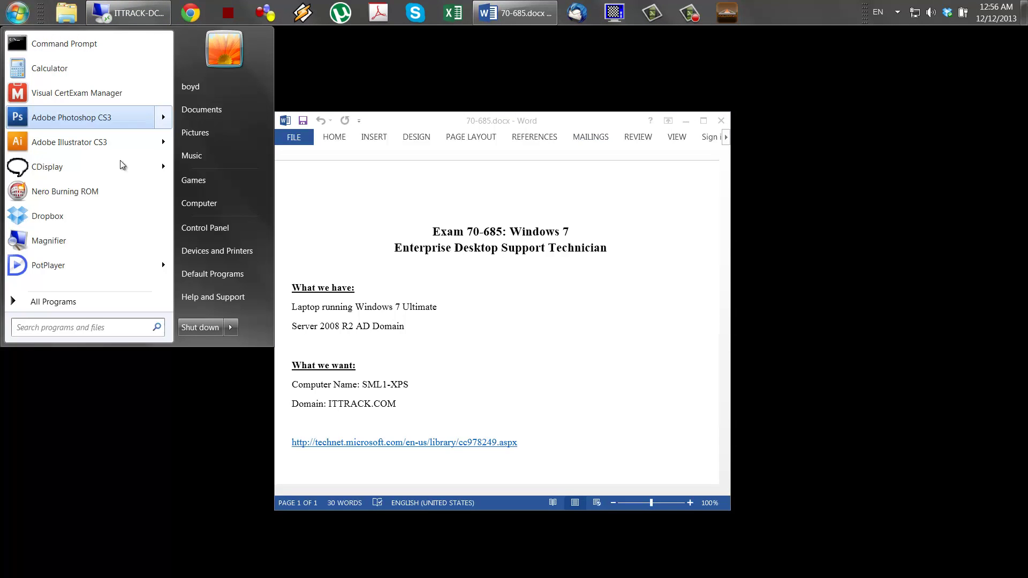
right_click(211, 205)
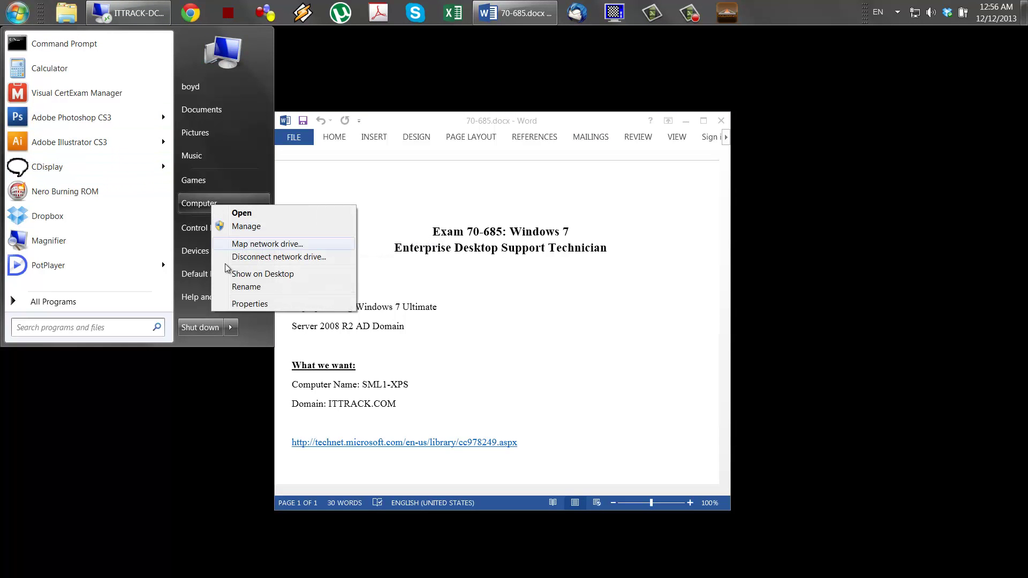
left_click(237, 304)
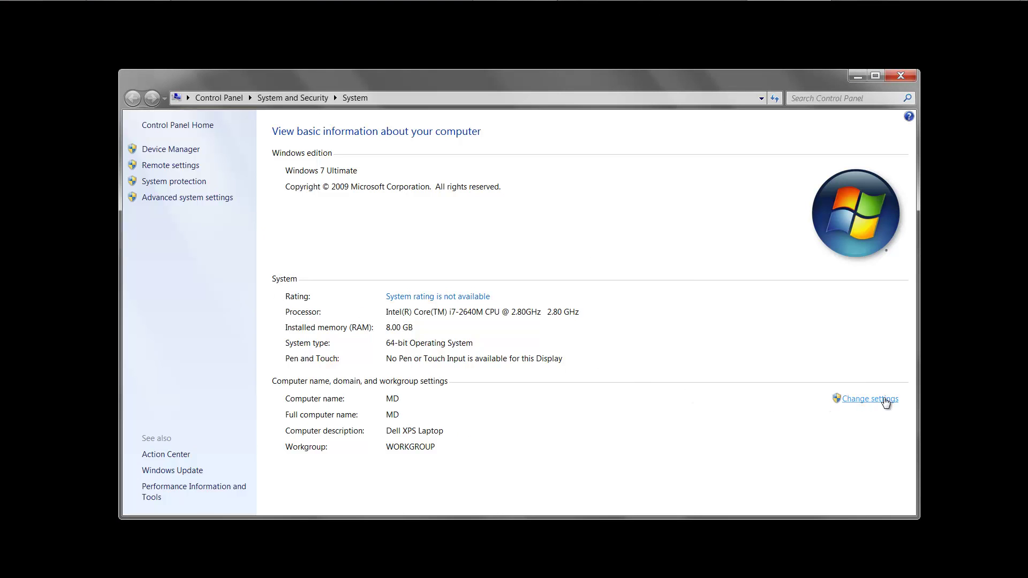
Enter SML1-XPS as the laptop's new computer name
left_click(883, 401)
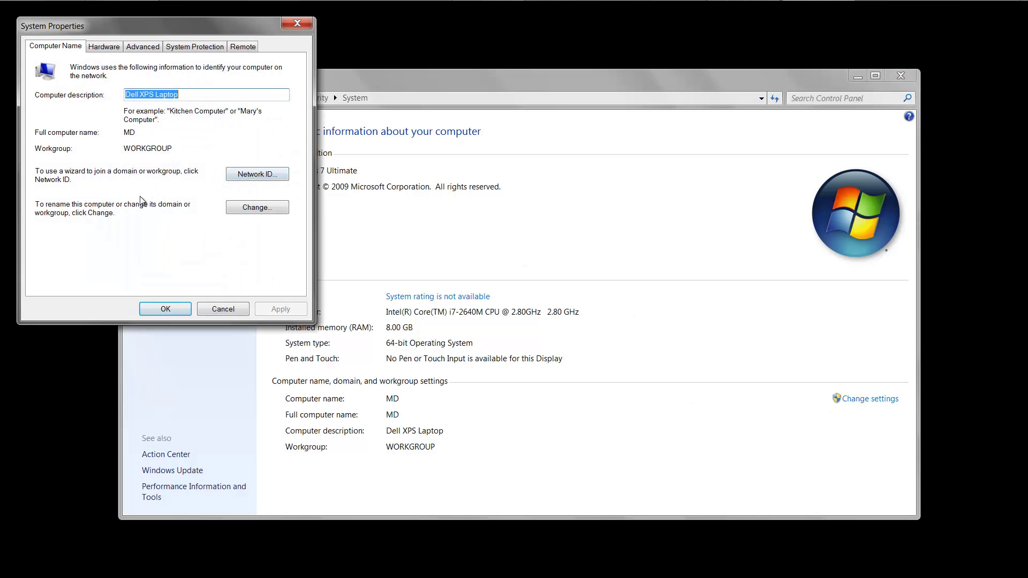
left_click(274, 209)
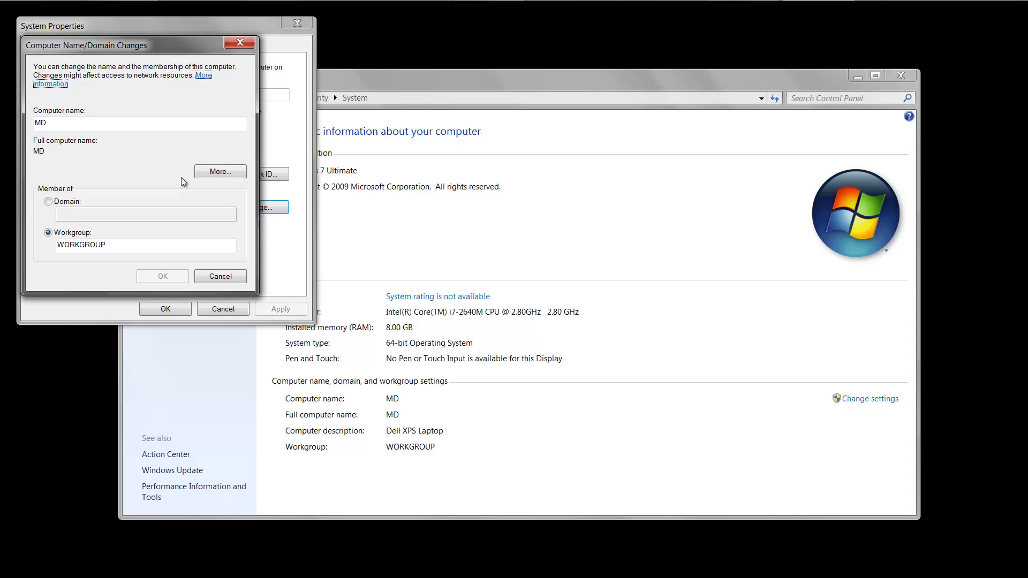
type("SML1-")
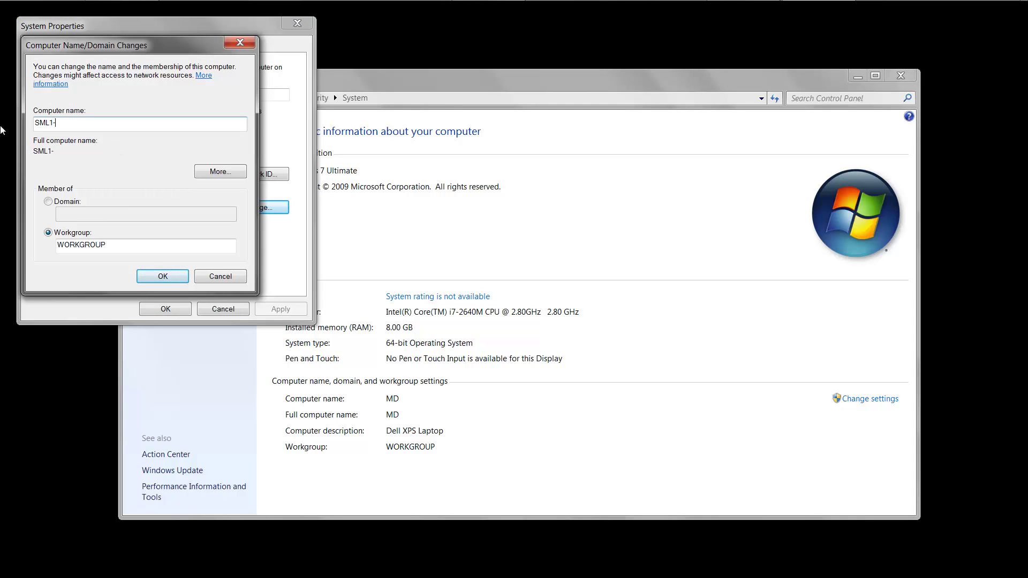
type("XPS")
Switch membership to Domain and enter ITTRACK.COM, correcting the typed suffix
left_click(48, 202)
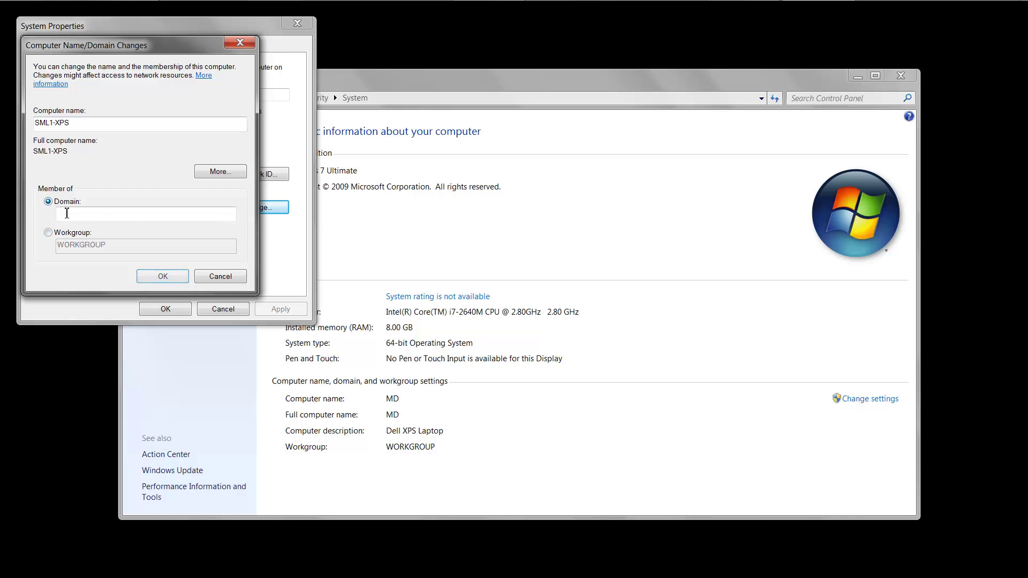
left_click(67, 214)
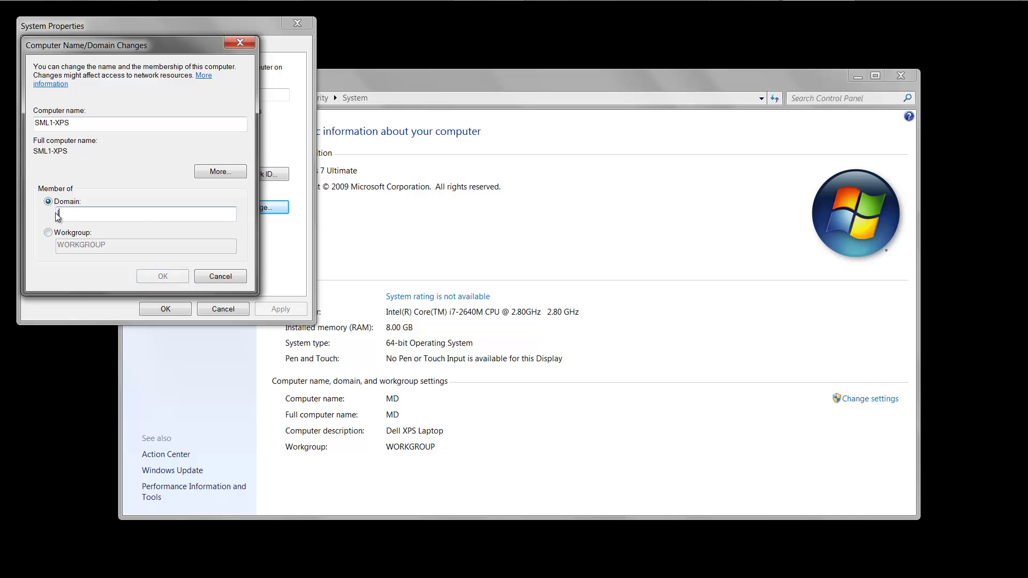
type("ITR")
type("RACK.COM")
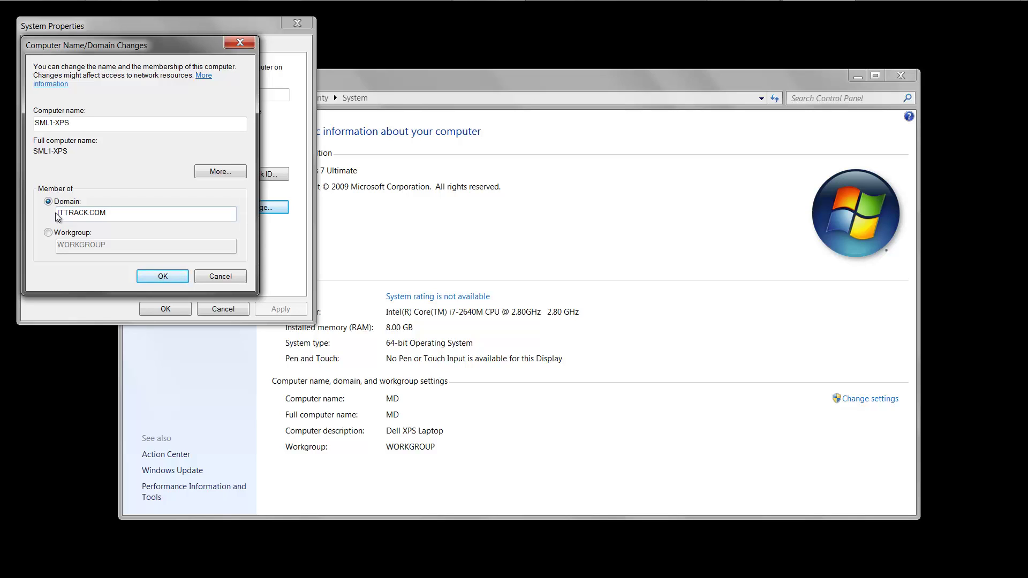
key("BackSpace")
key("BackSpace")
key("BackSpace")
key("BackSpace")
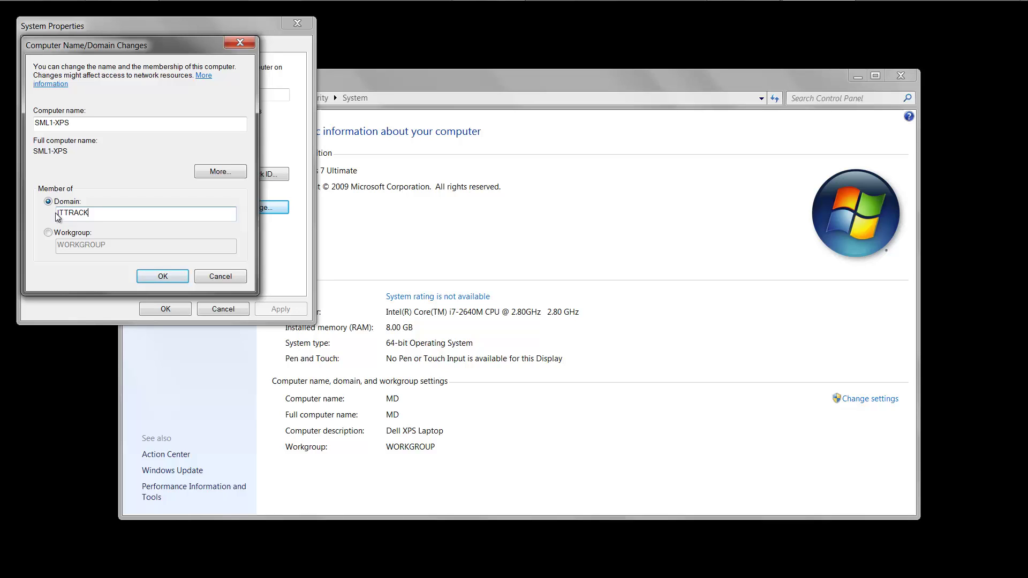
type(".COM")
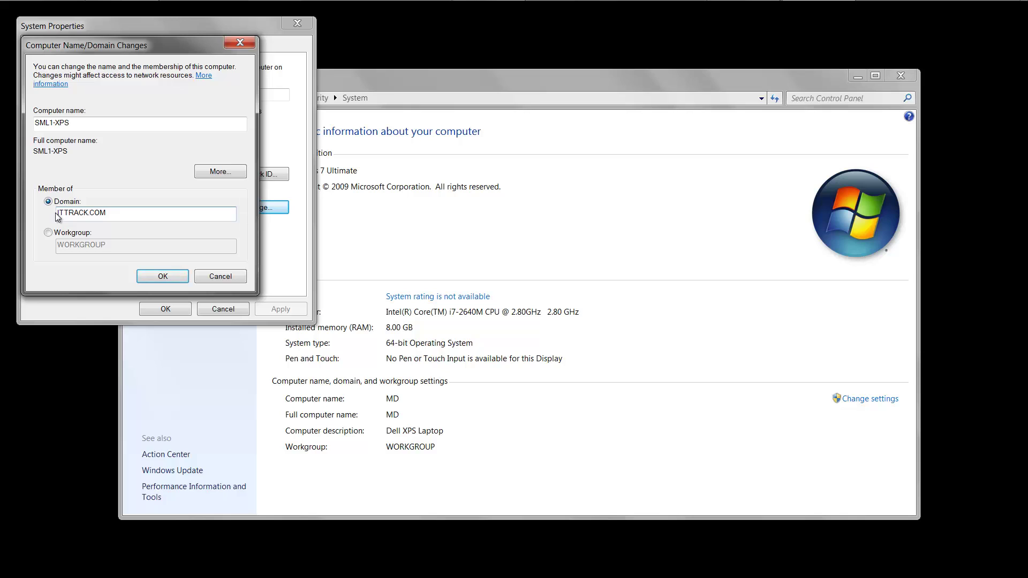
key("BackSpace")
key("BackSpace")
key("BackSpace")
key("BackSpace")
type(".COM")
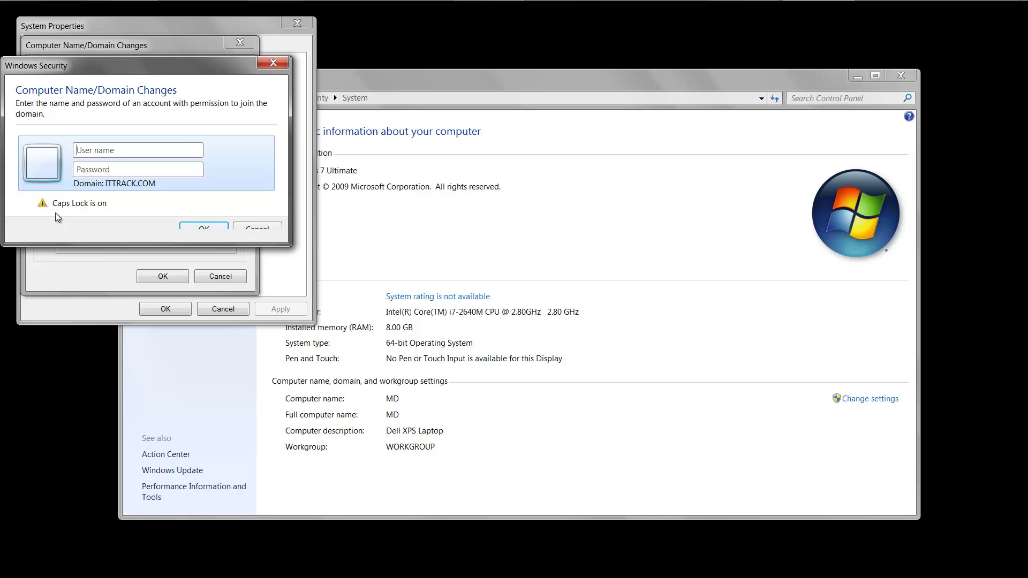
Submit the domain administrator user name and password to authorize joining ITTRACK.COM
key("Caps_Lock")
type("A")
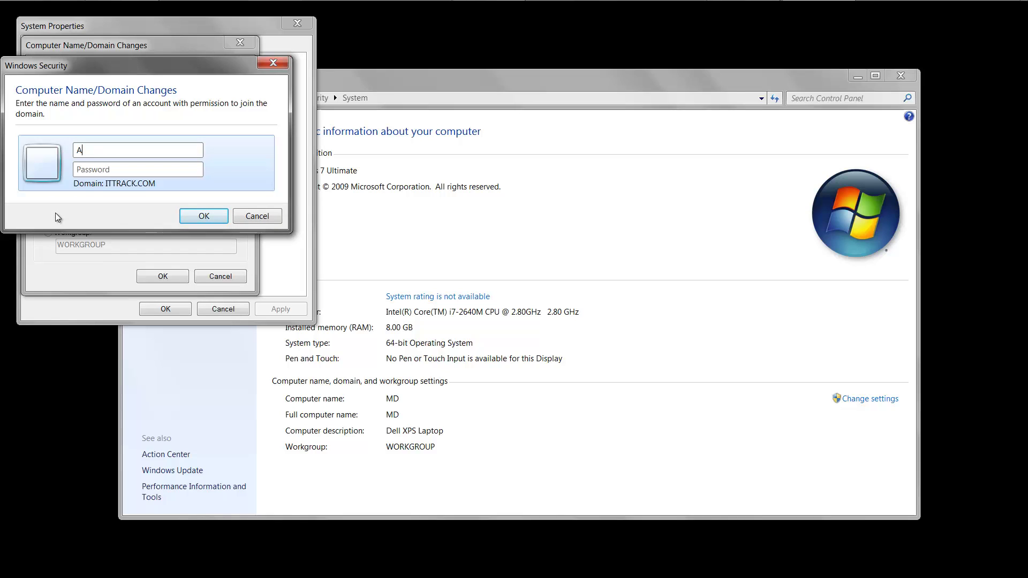
type("dmin")
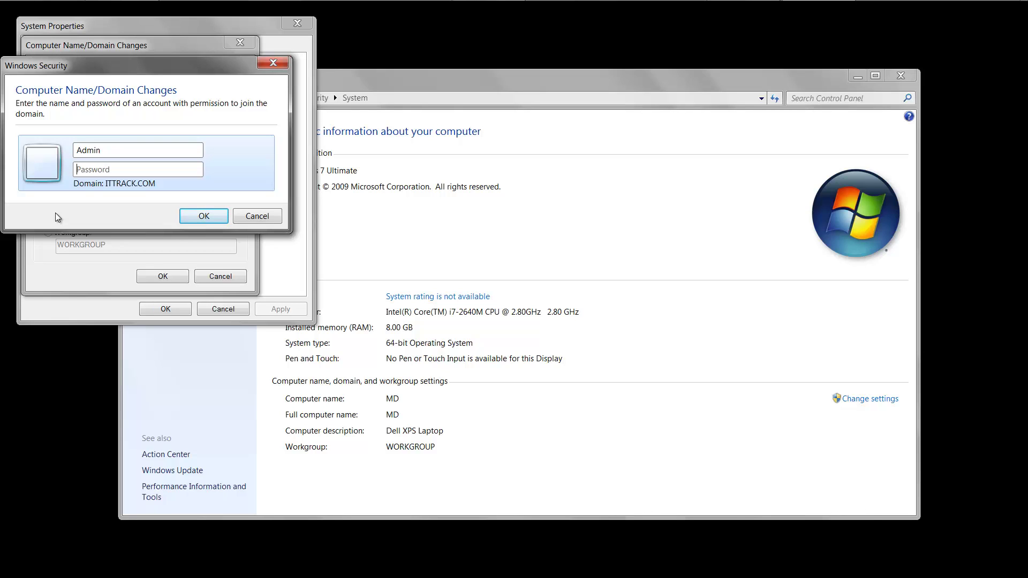
type("•••••••••")
key("Return")
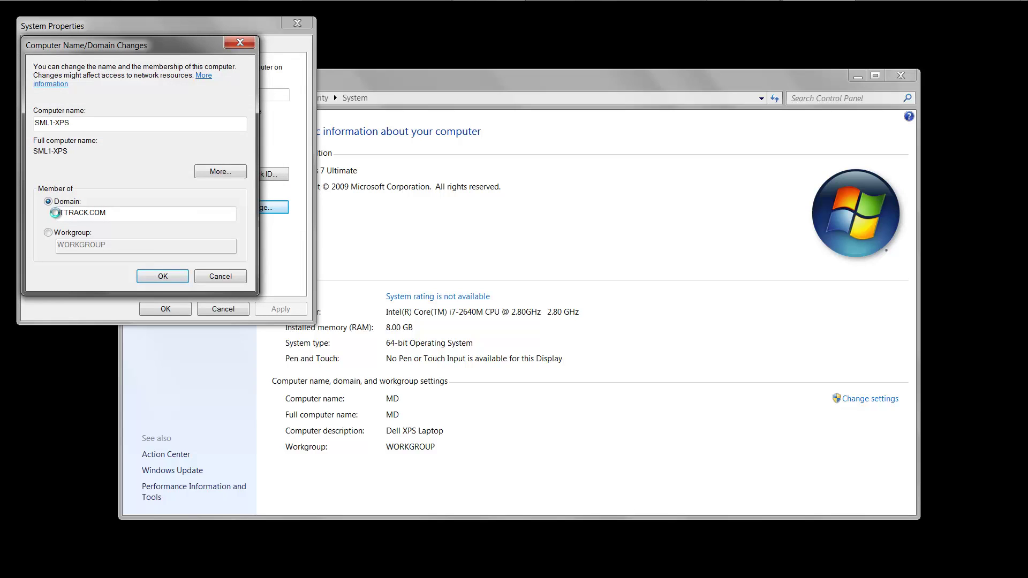